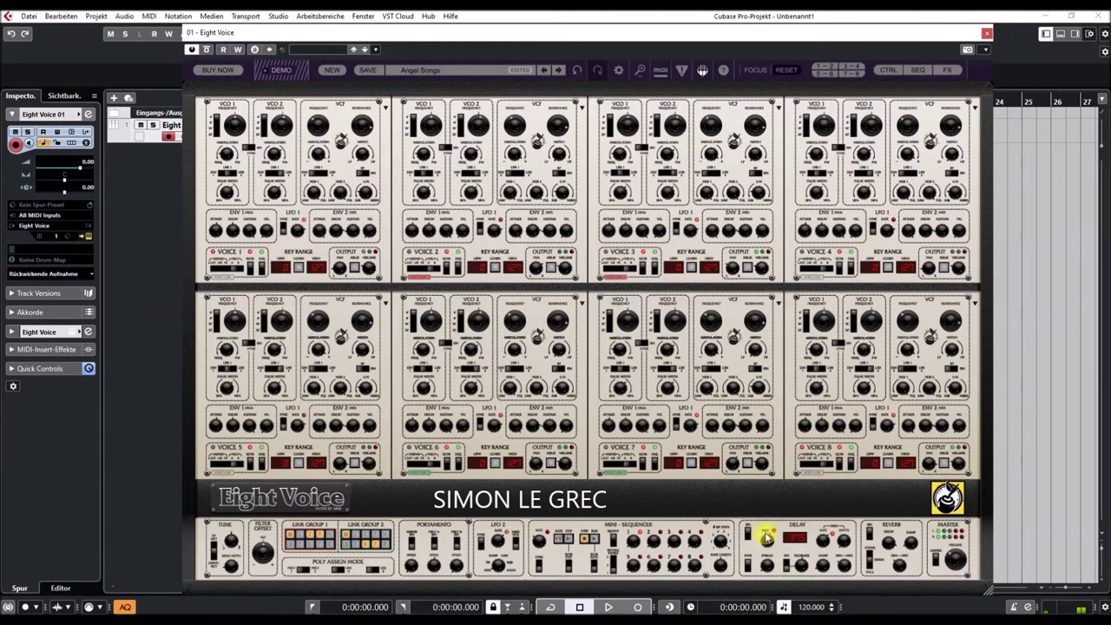
Load the Another Notch preset from the Pads category to audition it
{"action": "mouse_move", "coordinate": [846, 541]}
{"action": "mouse_move", "coordinate": [902, 550]}
{"action": "left_click", "coordinate": [439, 73]}
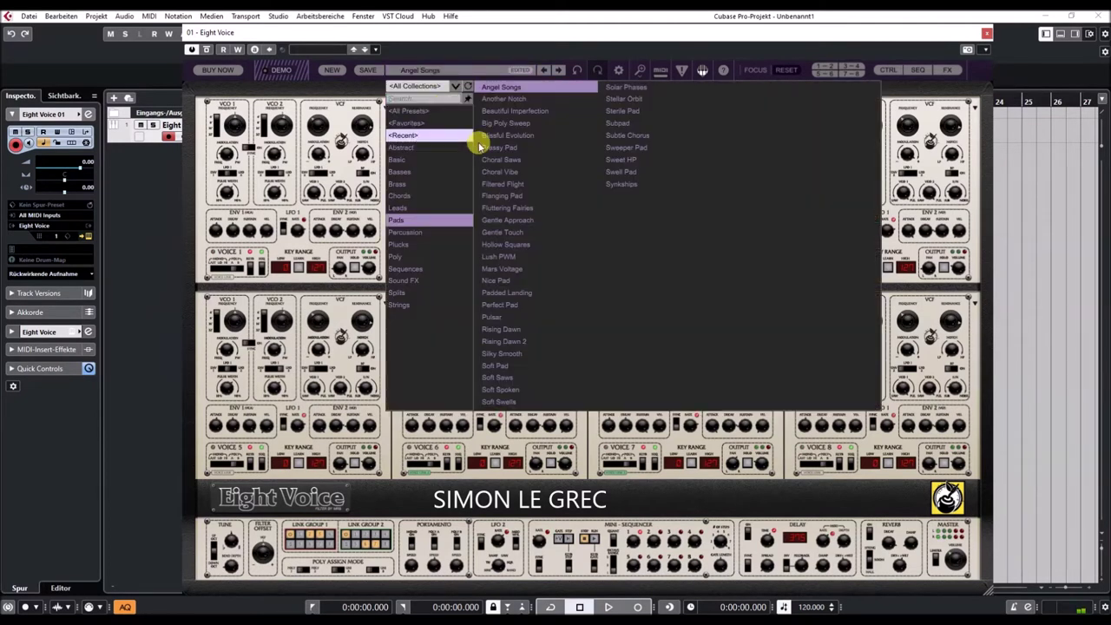
{"action": "left_click", "coordinate": [504, 101]}
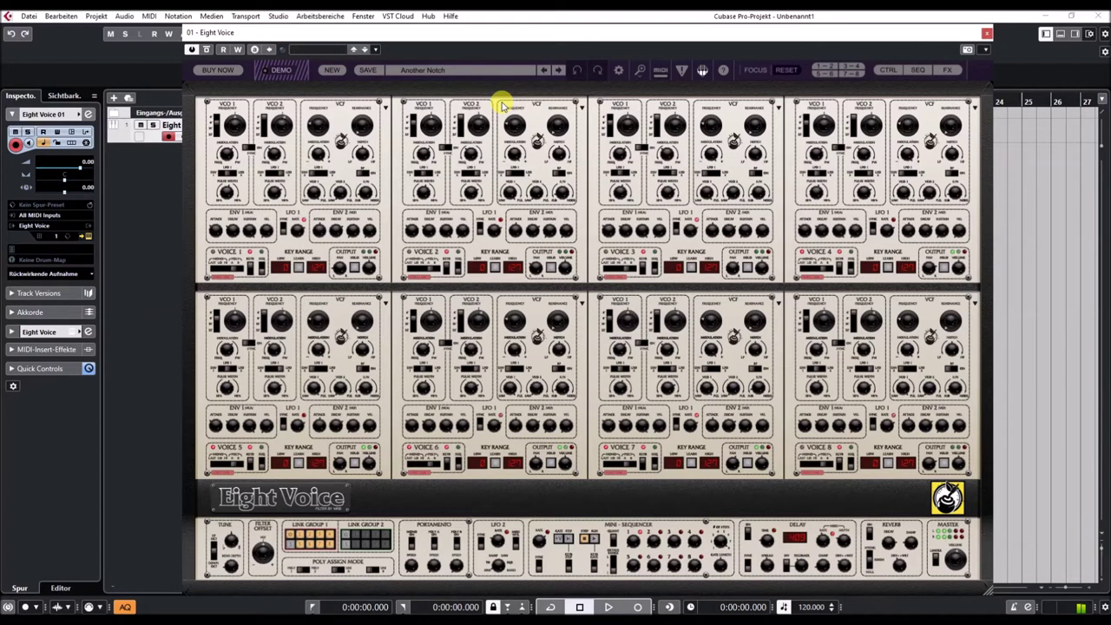
Audition the following pad presets one by one, from Beautiful Imperfection through Big Poly Sweep and Blissful Evolution to Brassy Pad
{"action": "left_click", "coordinate": [558, 73]}
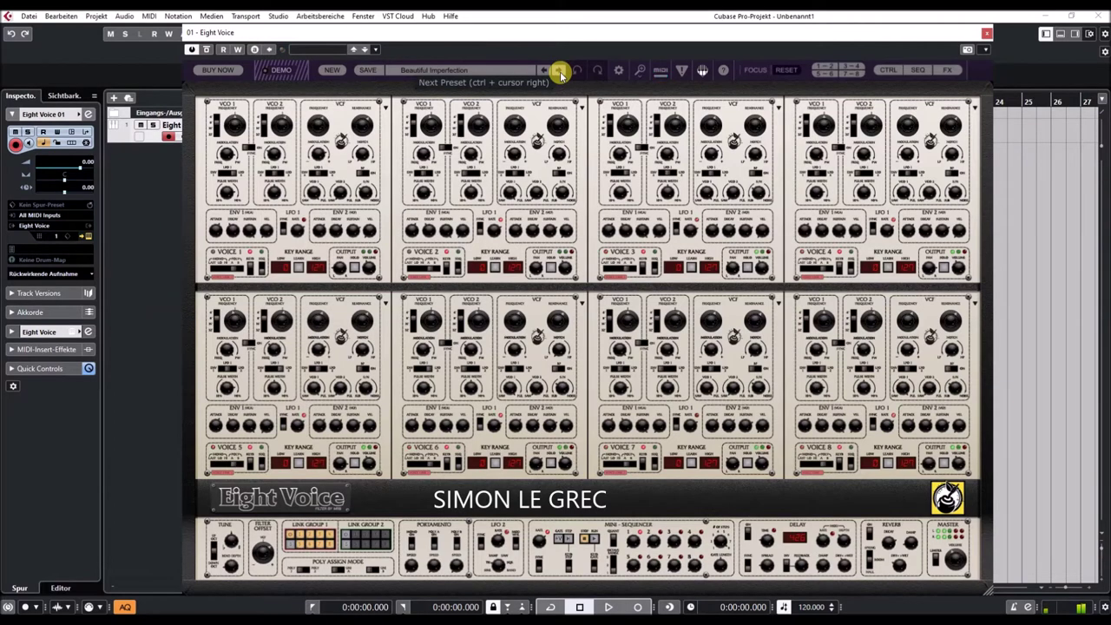
{"action": "left_click", "coordinate": [561, 74]}
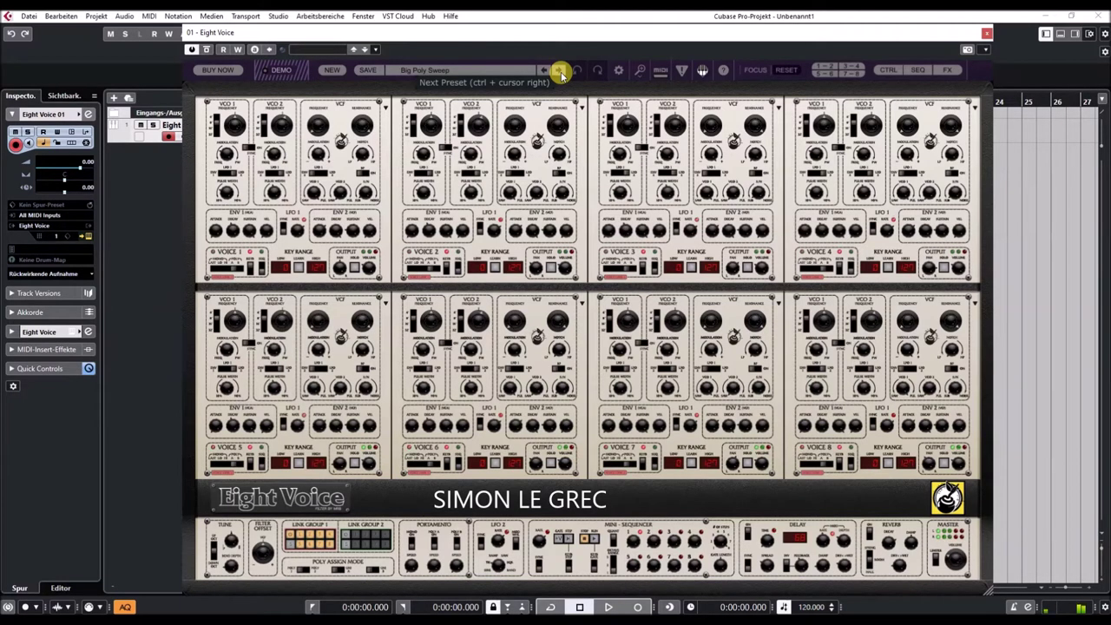
{"action": "left_click", "coordinate": [561, 72]}
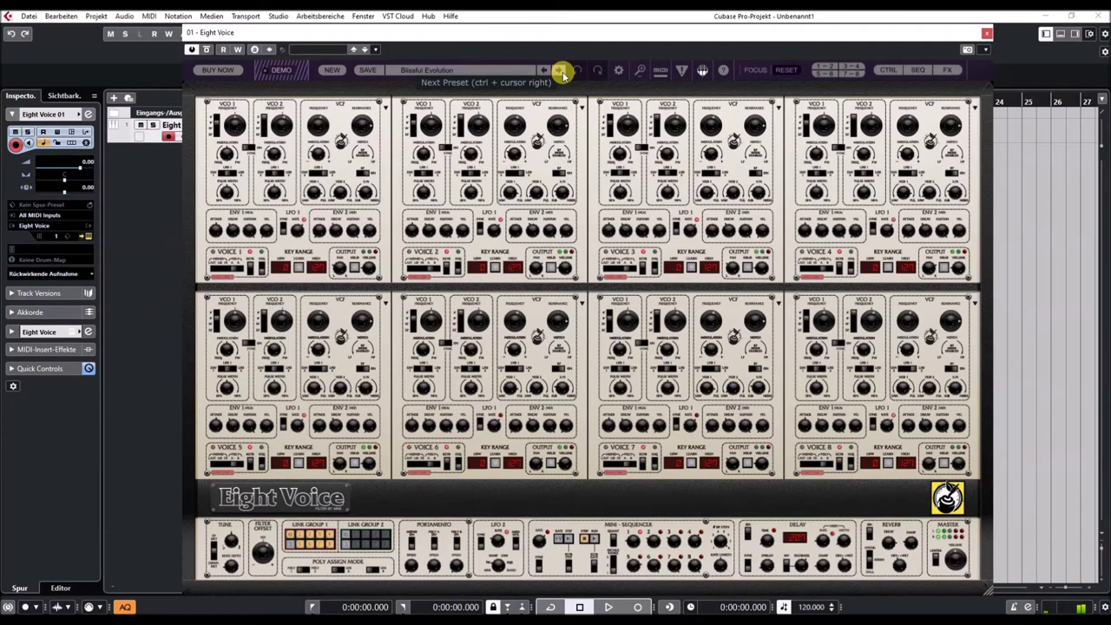
{"action": "left_click", "coordinate": [561, 71]}
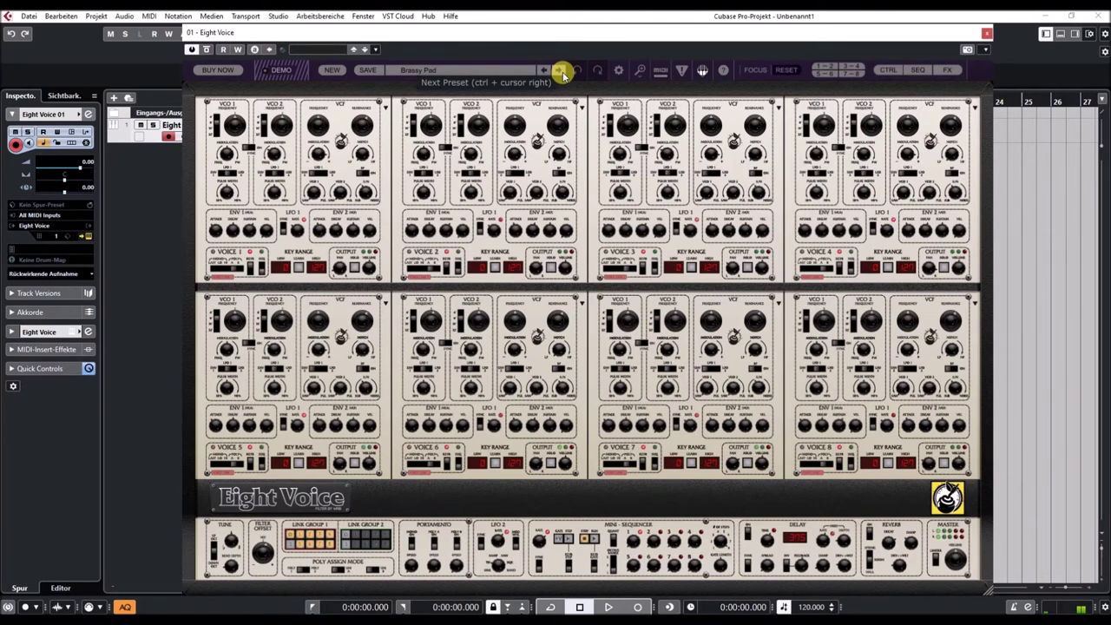
Load the Choral Vibe pad preset and audition the presets following it one by one, from Filtered Flight up to Hollow Squares
{"action": "left_click", "coordinate": [486, 69]}
{"action": "left_click", "coordinate": [511, 172]}
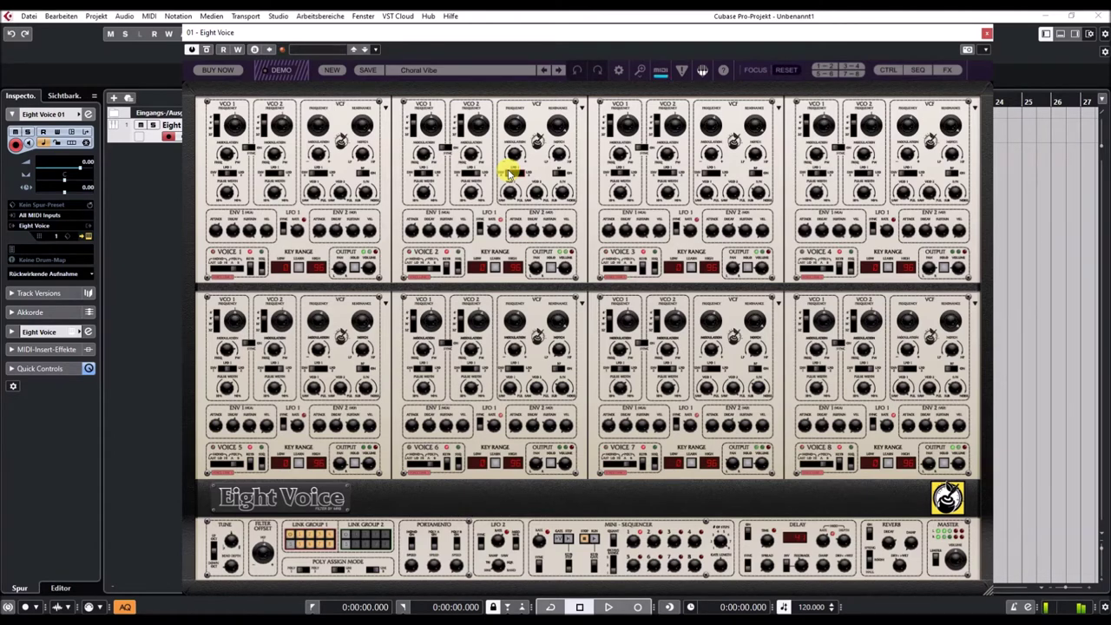
{"action": "left_click", "coordinate": [557, 70]}
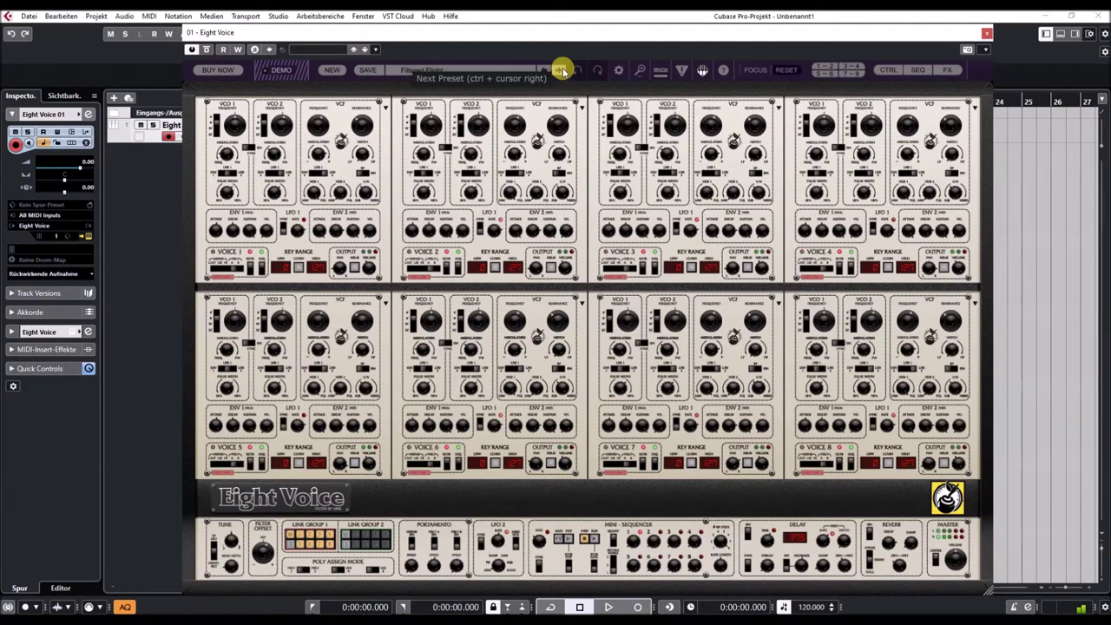
{"action": "left_click", "coordinate": [561, 70]}
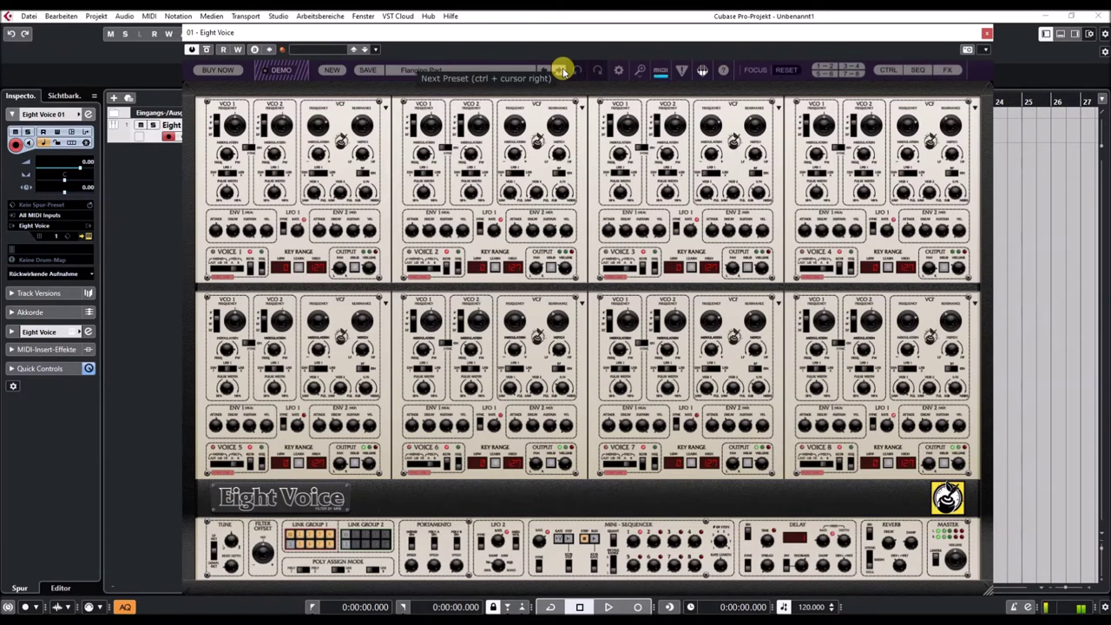
{"action": "left_click", "coordinate": [561, 71]}
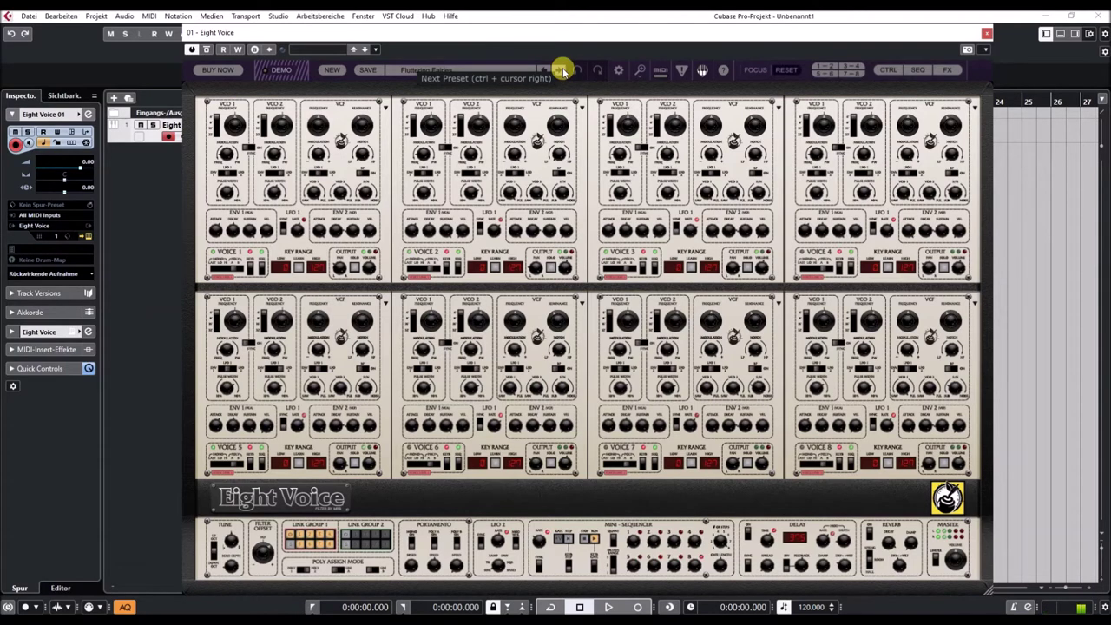
{"action": "left_click", "coordinate": [563, 71]}
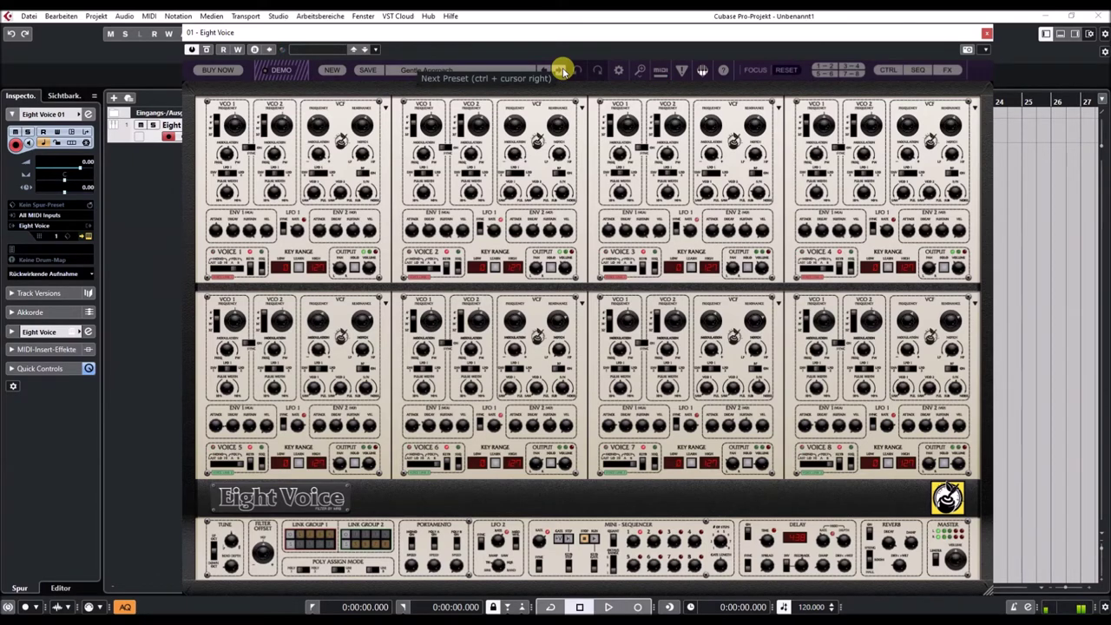
{"action": "left_click", "coordinate": [562, 71]}
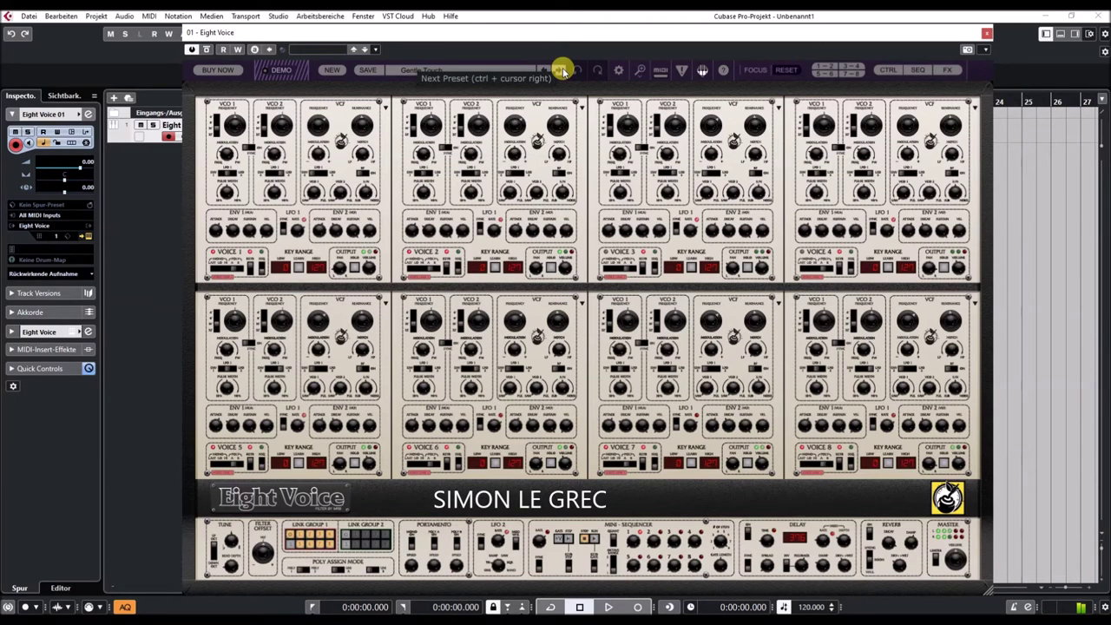
{"action": "left_click", "coordinate": [562, 71]}
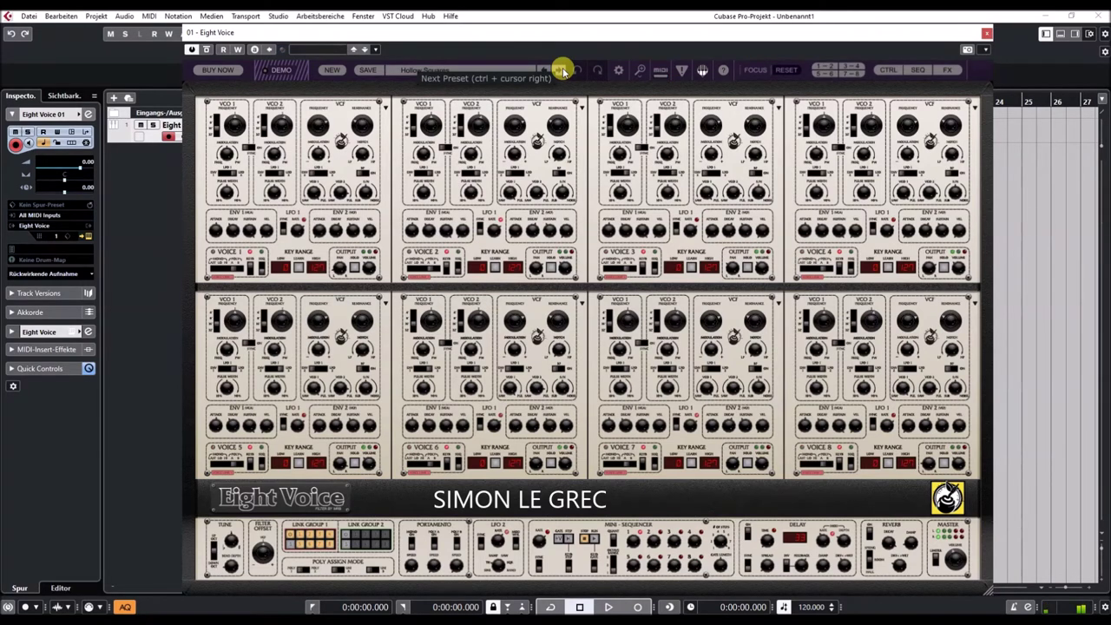
Load the Nice Pad preset and raise the VCF frequency of Voice 2 slightly
{"action": "left_click", "coordinate": [455, 71]}
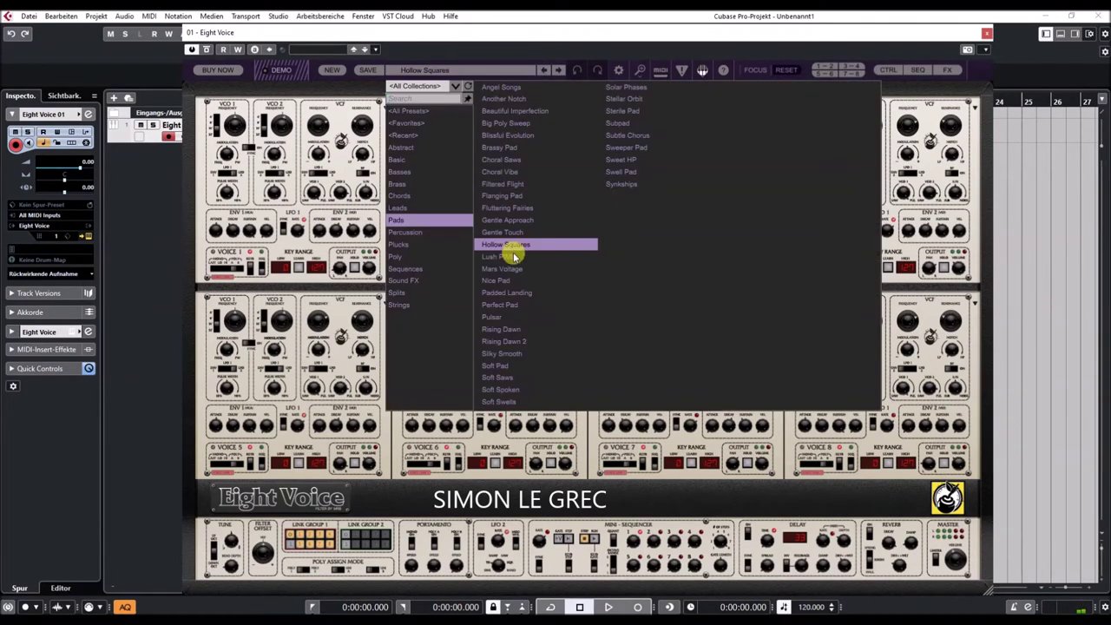
{"action": "left_click", "coordinate": [504, 279]}
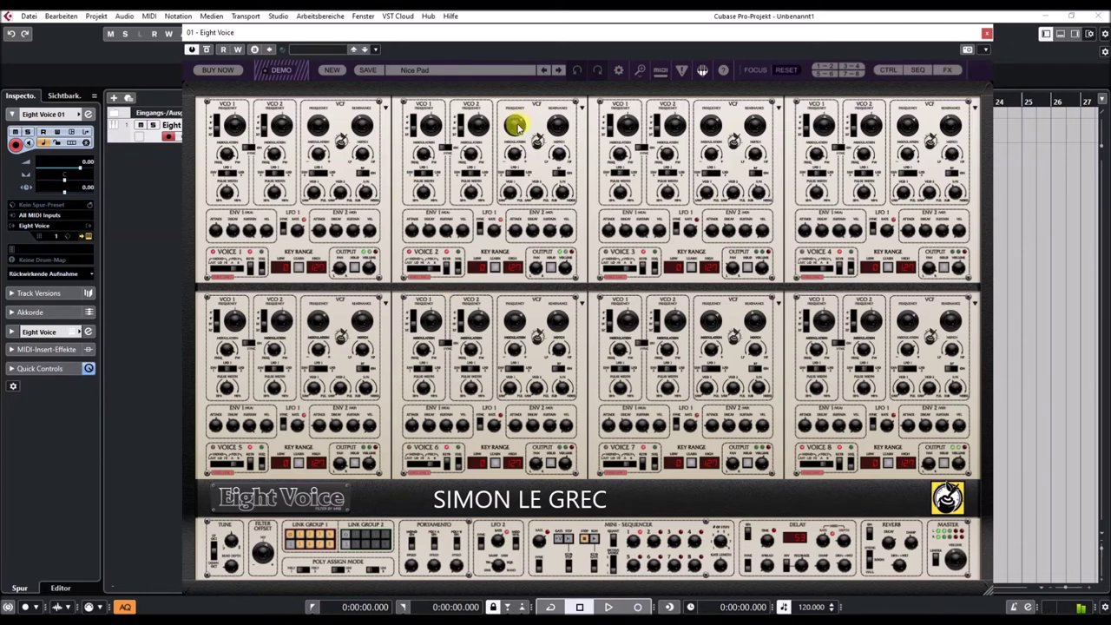
{"action": "left_click_drag", "start_coordinate": [513, 124], "coordinate": [515, 113]}
Audition the Perfect Pad preset and the Rising Dawn 2 preset from the Pads category
{"action": "left_click", "coordinate": [440, 71]}
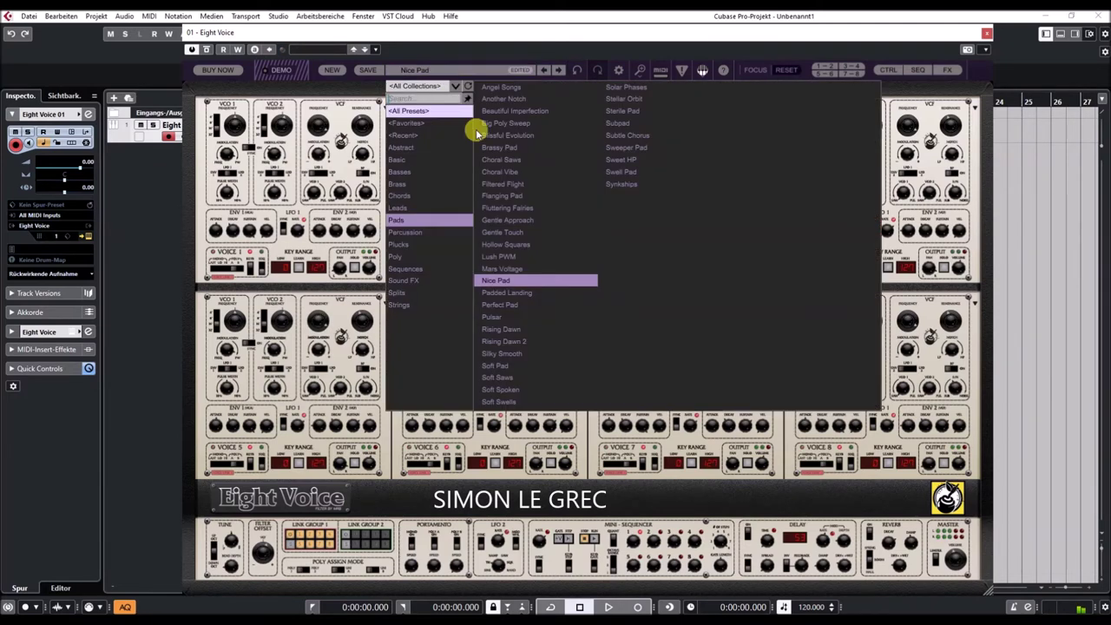
{"action": "left_click", "coordinate": [500, 306]}
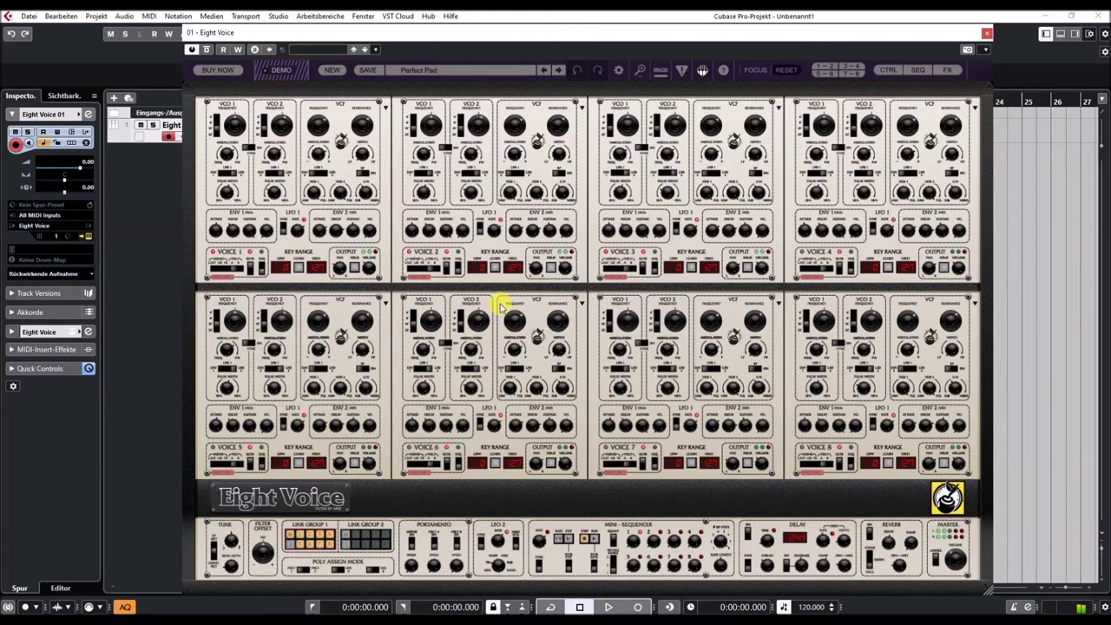
{"action": "left_click", "coordinate": [427, 69]}
{"action": "left_click", "coordinate": [493, 342]}
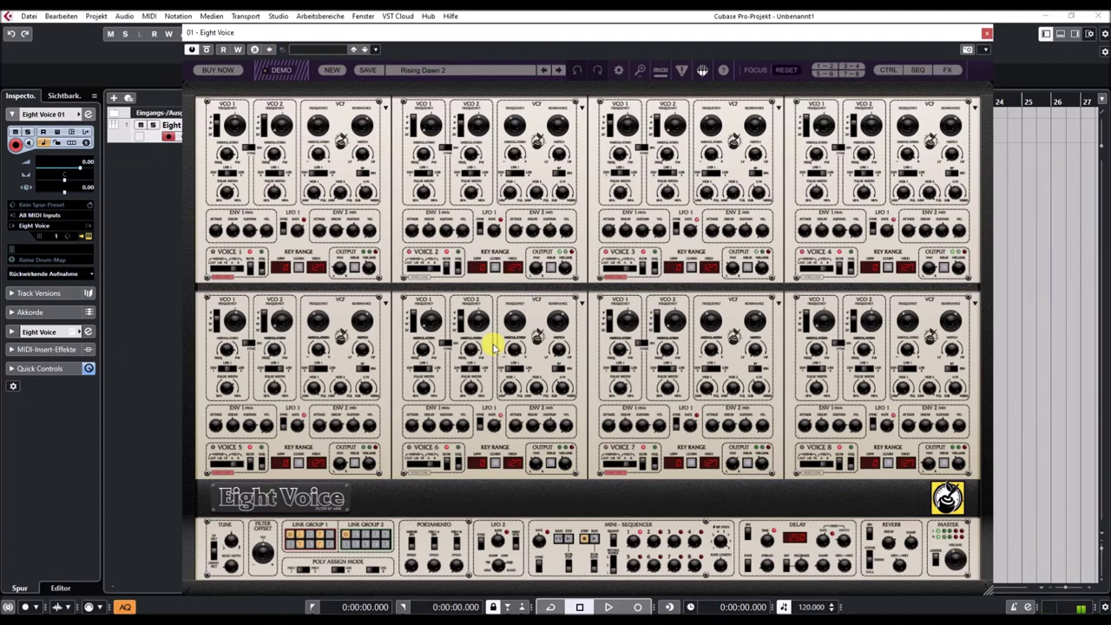
Audition the Soft Pad preset and the Soft Saws preset that follows it
{"action": "left_click", "coordinate": [419, 68]}
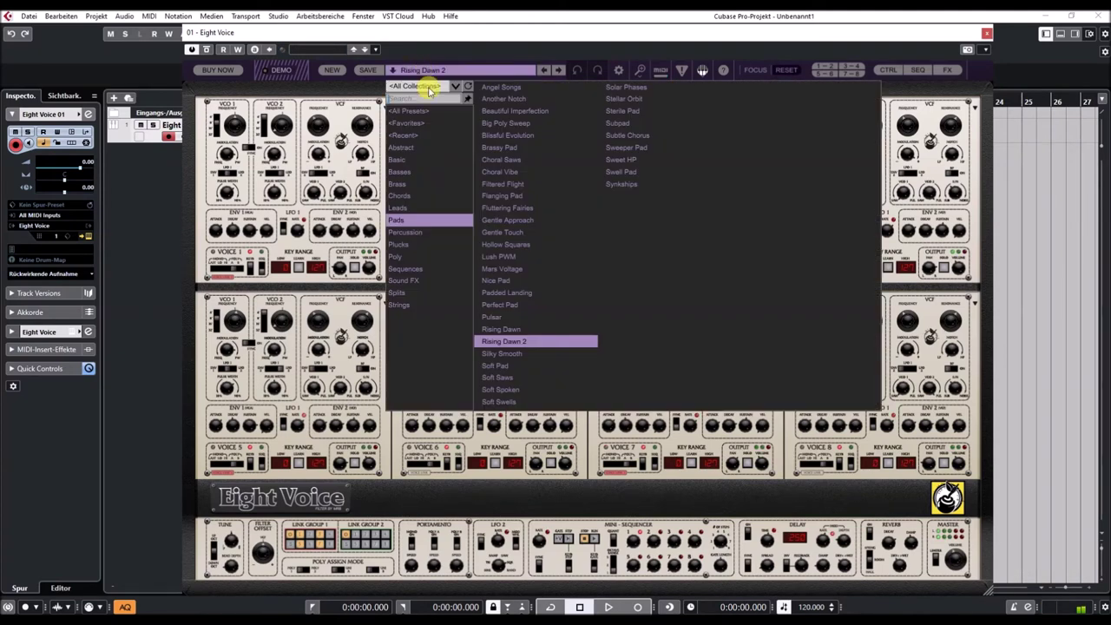
{"action": "left_click", "coordinate": [497, 365]}
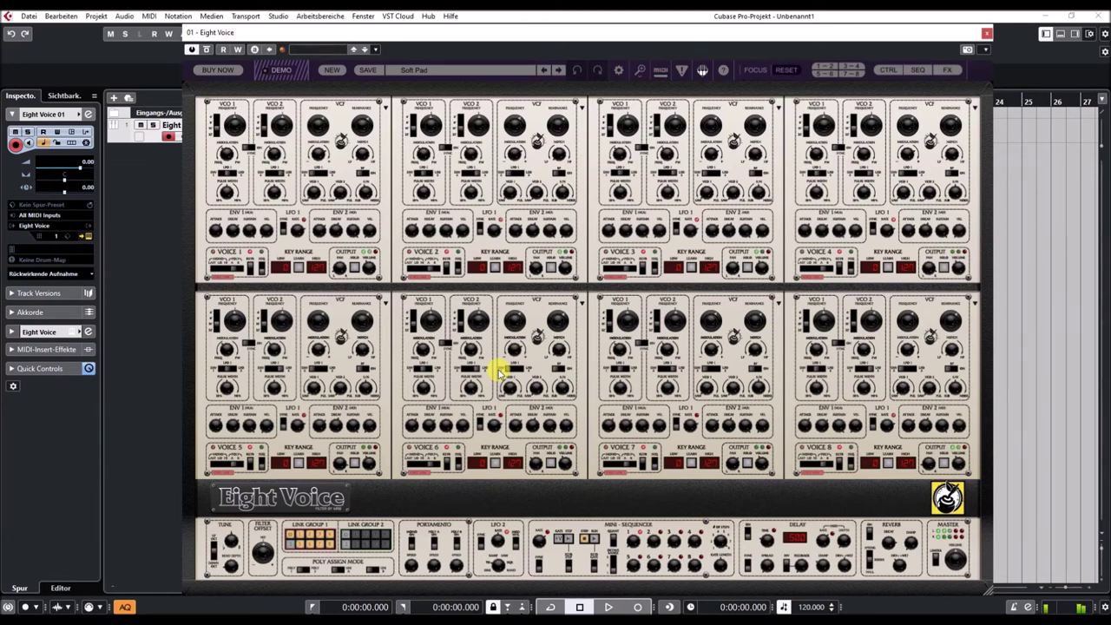
{"action": "left_click", "coordinate": [558, 71]}
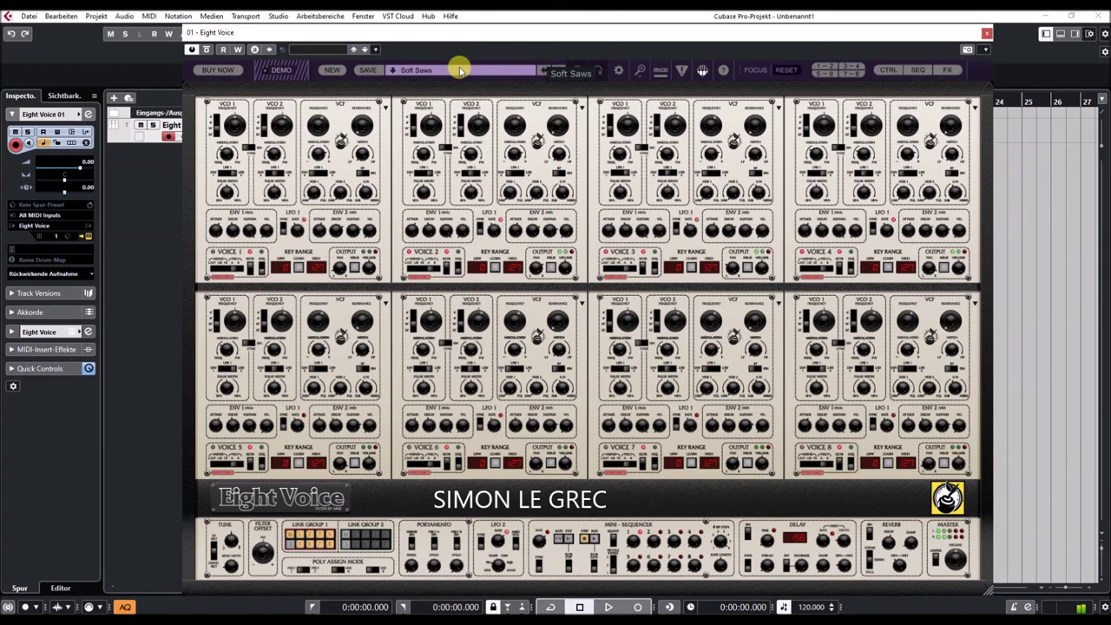
Load the Soft Spoken pad preset and raise the VCF frequency of Voice 3
{"action": "left_click", "coordinate": [422, 70]}
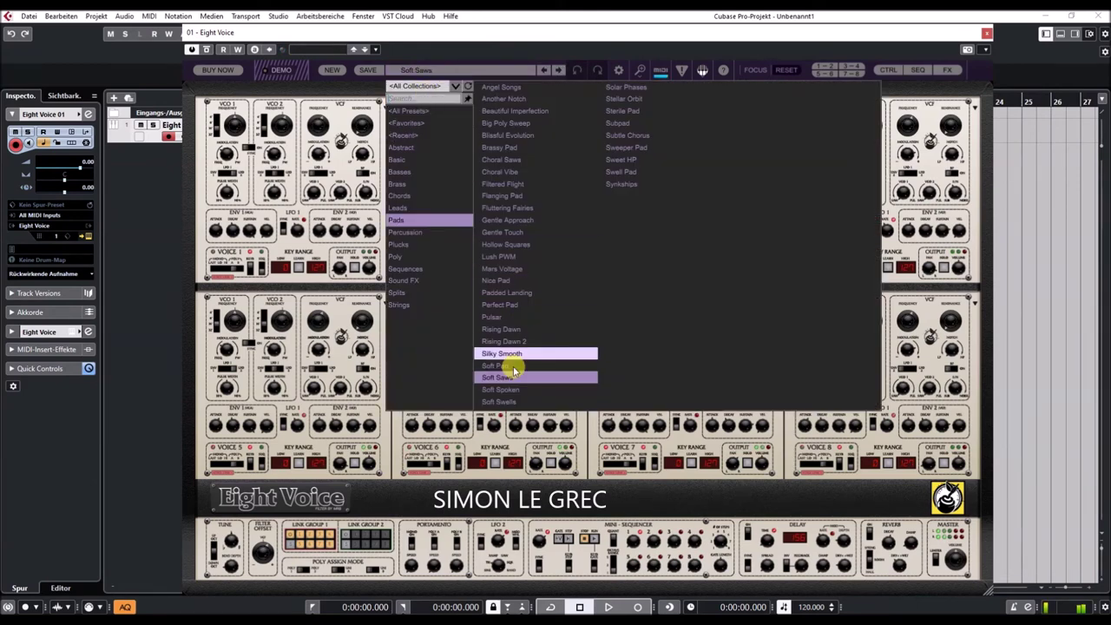
{"action": "left_click", "coordinate": [508, 390]}
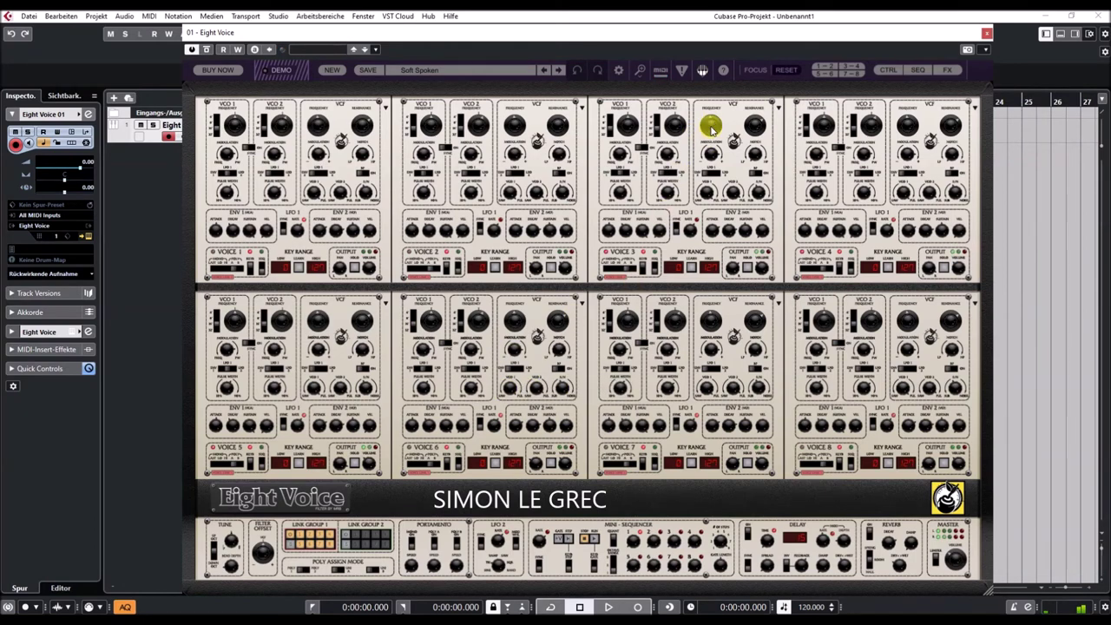
{"action": "left_click_drag", "start_coordinate": [711, 119], "coordinate": [711, 103]}
Audition the Stellar Orbit preset and the Subtle Chorus preset from the Pads category
{"action": "left_click", "coordinate": [439, 72]}
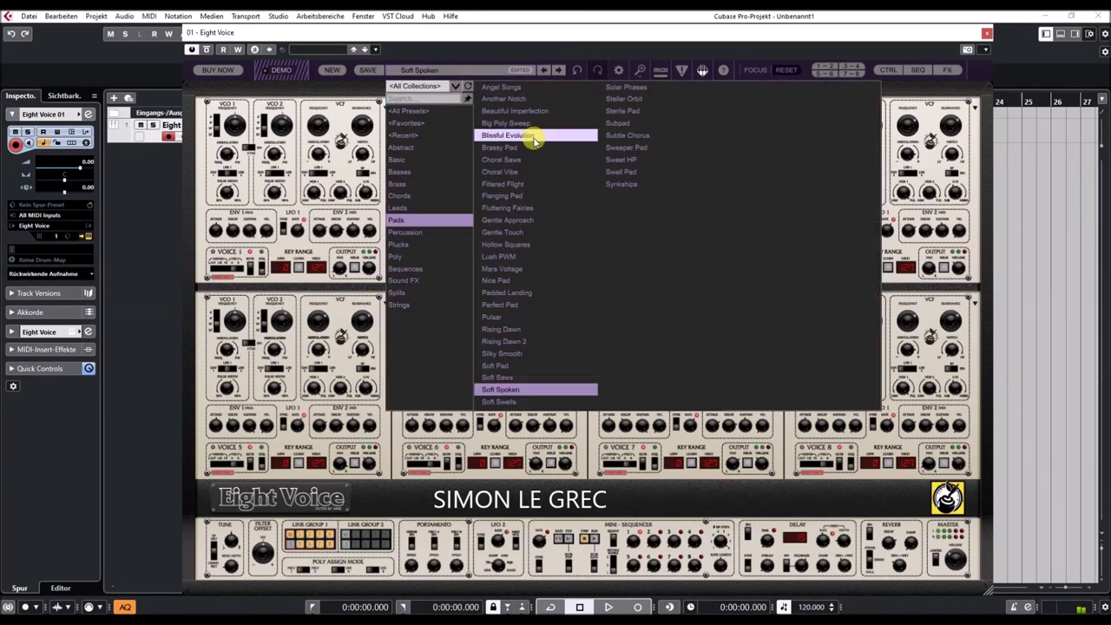
{"action": "left_click", "coordinate": [622, 99]}
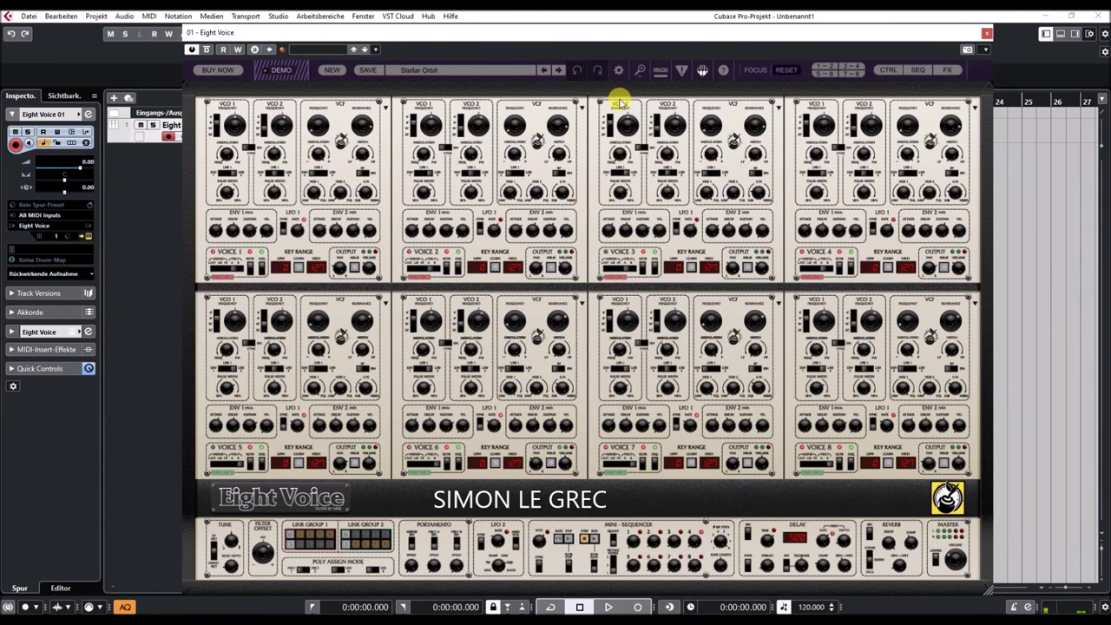
{"action": "left_click", "coordinate": [434, 72]}
{"action": "mouse_move", "coordinate": [541, 104]}
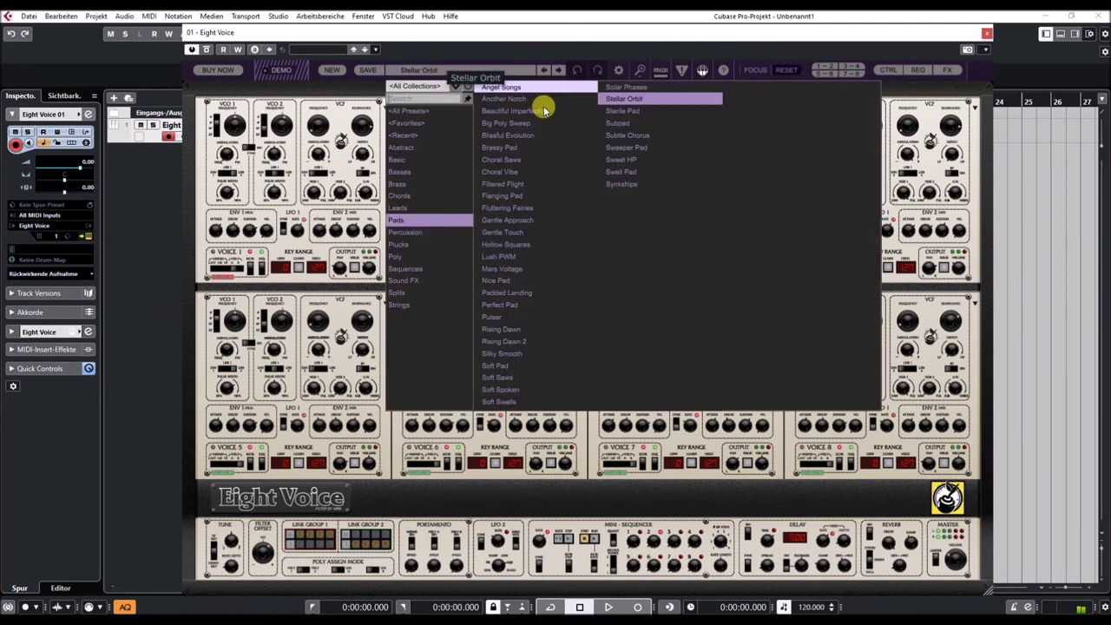
{"action": "left_click", "coordinate": [617, 134]}
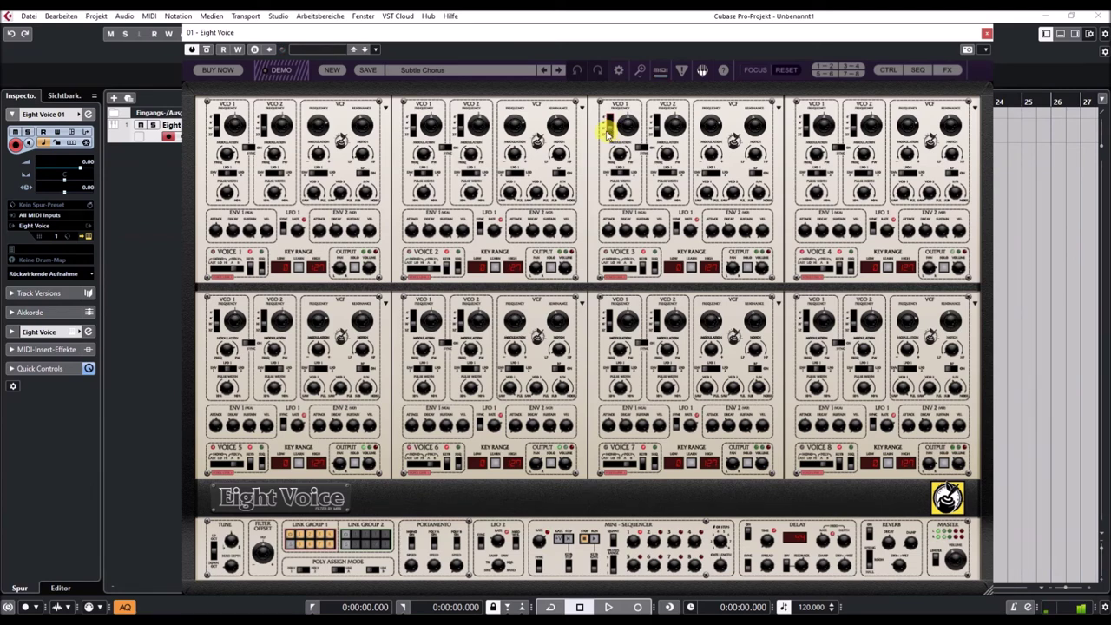
Audition the Swell Pad preset and load the Synkships preset from the Pads category
{"action": "left_click", "coordinate": [426, 69]}
{"action": "left_click", "coordinate": [622, 171]}
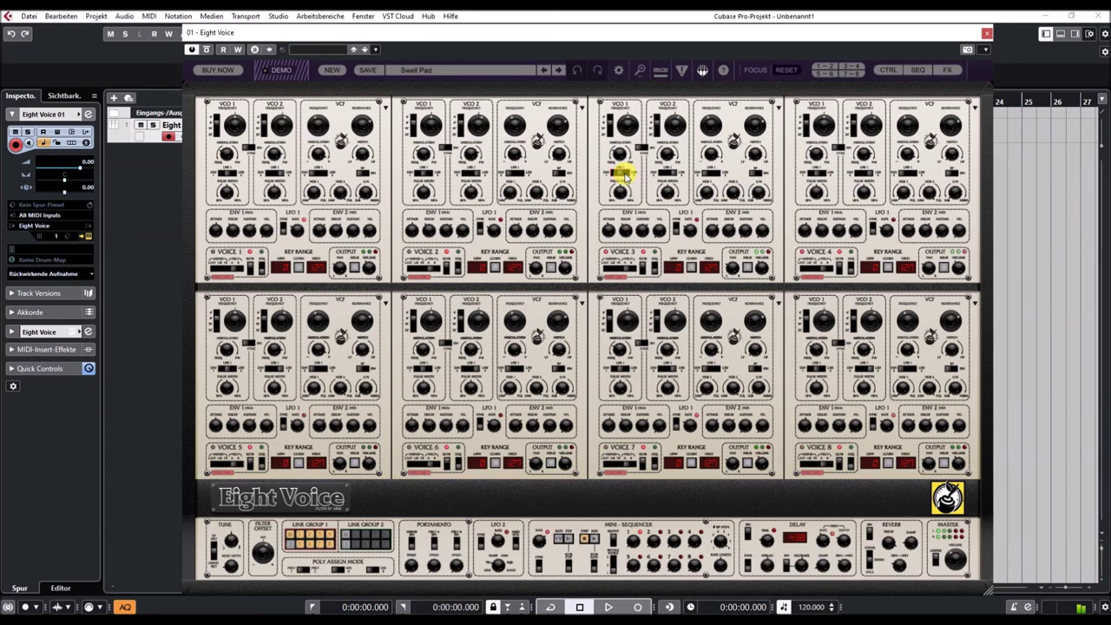
{"action": "left_click", "coordinate": [413, 77]}
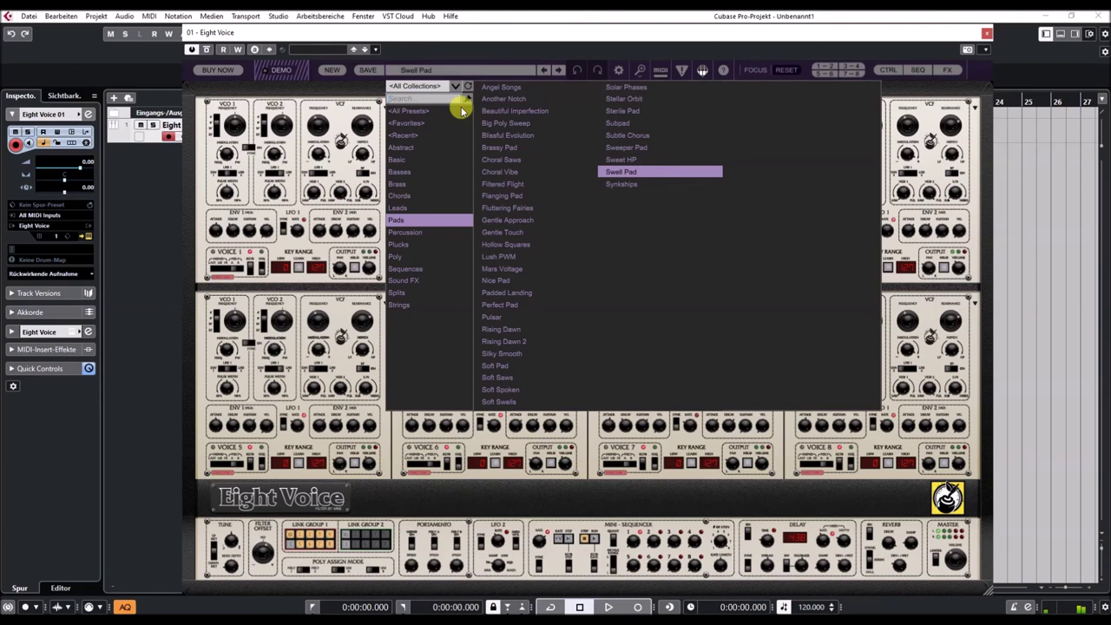
{"action": "left_click", "coordinate": [620, 182]}
{"action": "mouse_move", "coordinate": [620, 188]}
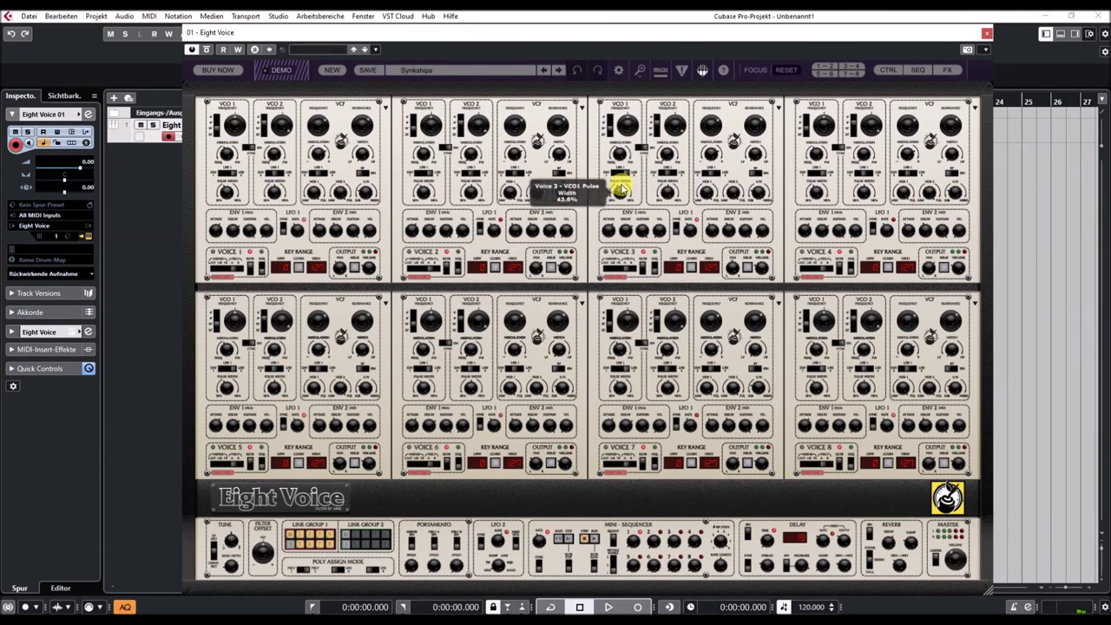